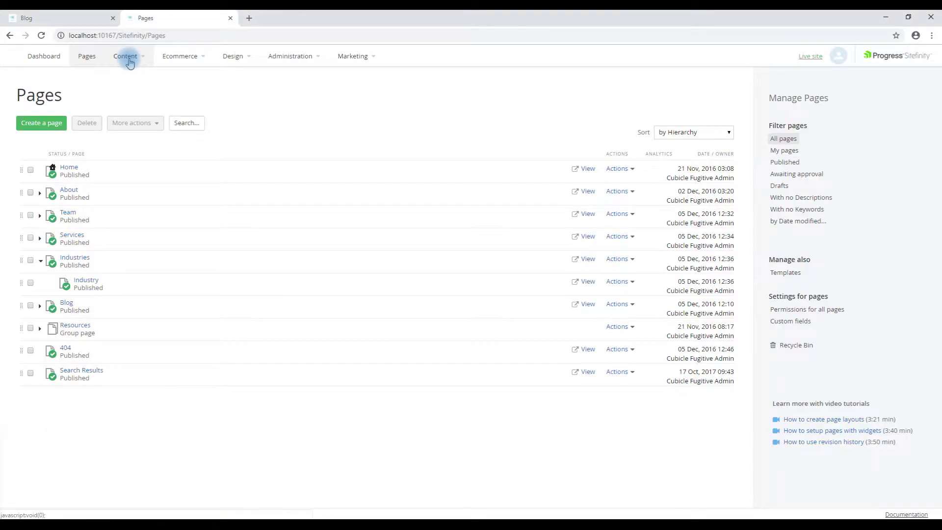
- Go to Content > Blog Groups and open the Blog group's blog items
{"action": "left_click", "coordinate": [131, 59]}
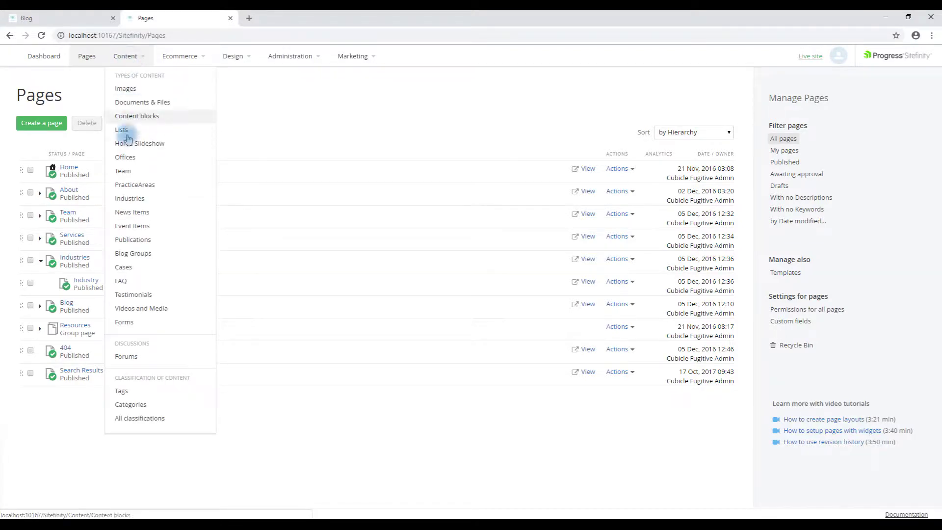
{"action": "left_click", "coordinate": [140, 248]}
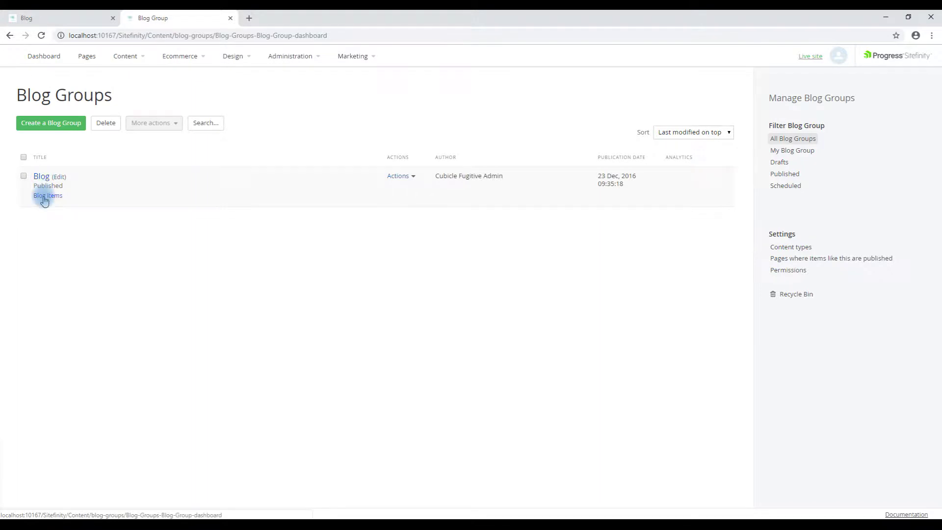
{"action": "left_click", "coordinate": [45, 198]}
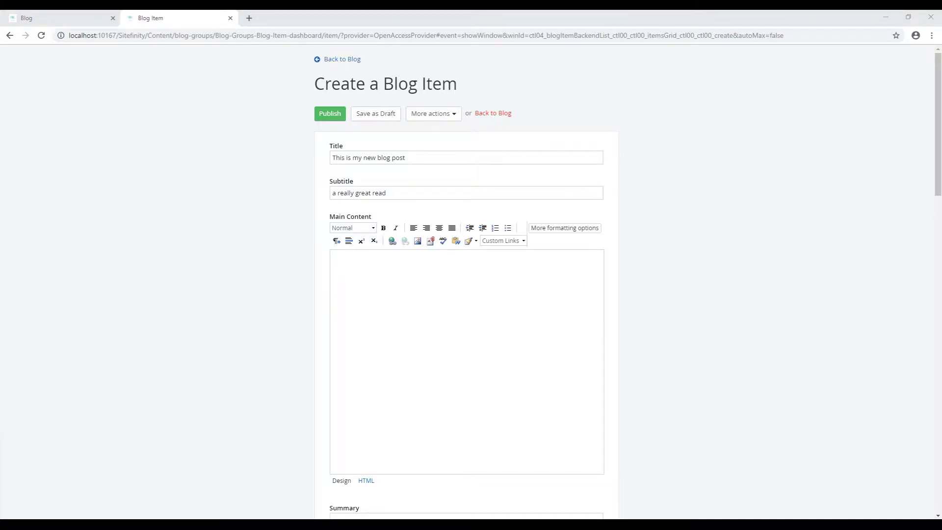
- Paste two lorem ipsum paragraphs into the body, bolding 'id condimentum eleifend' and italicizing 'amet ligula eget, varius'
{"action": "left_click", "coordinate": [412, 340]}
{"action": "type", "text": "ipsum dolor sit amet, consectetur adipiscing elit. Sed odio velit, gravida sagittis tincidunt id, feugiat eget lectus. Cras porttitor sapien nec leo vulputate, et elementum enim varius. Maecenas fringilla, quam id condimentum eleifend, lectus dolor ornare urna, et molestie turpis ligula non lectus. Donec tincidunt rhoncus venenatis.  Pellentesque mattis urna eros, a placerat arcu dignissim in. Proin laoreet placerat lacus a convallis. Praesent sem felis, condimentum sit amet ligula eget, varius ullamcorper nibh. Donec rutrum rutrum efficitur. Nam auctor, mi ut venenatis fringilla, sapien metus vehicula ipsum, eget malesuada lacus risus at magna. Null"}
{"action": "left_click", "coordinate": [491, 336]}
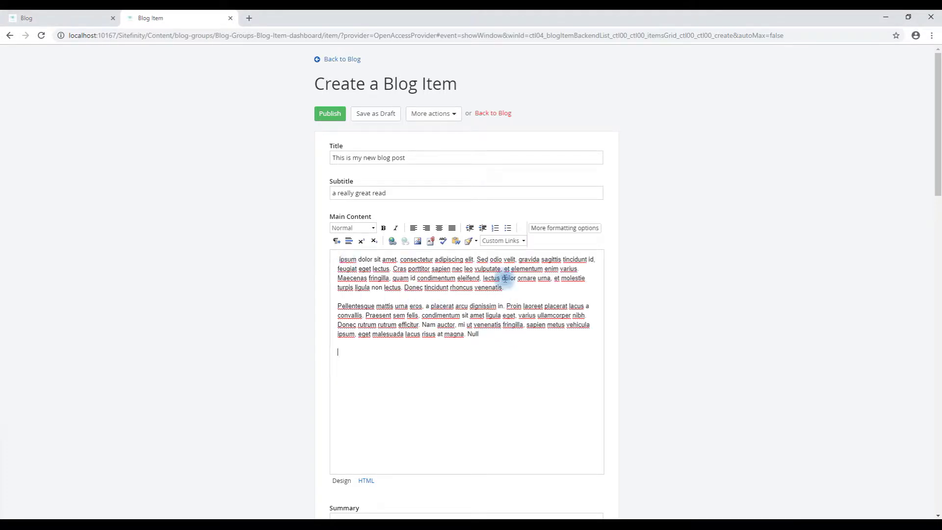
{"action": "left_click_drag", "start_coordinate": [411, 279], "coordinate": [489, 278]}
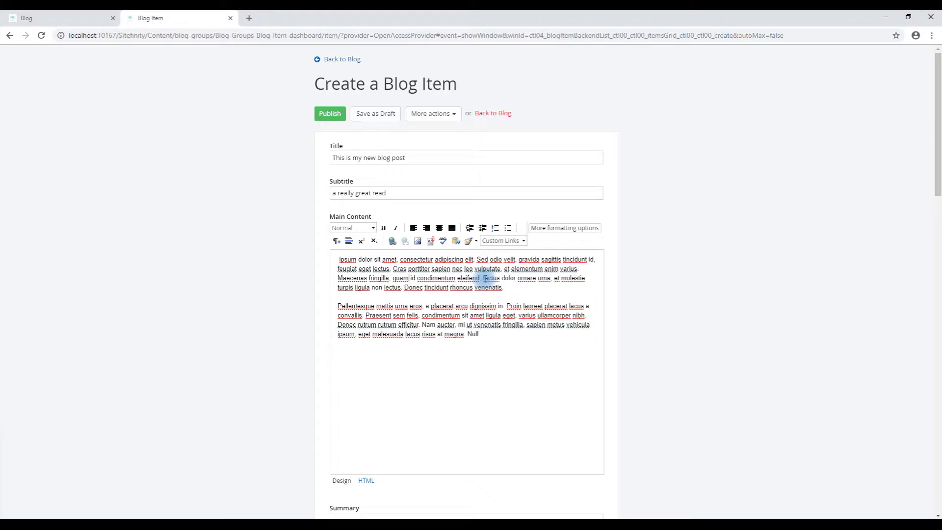
{"action": "left_click", "coordinate": [383, 228]}
{"action": "left_click_drag", "start_coordinate": [469, 316], "coordinate": [528, 315]}
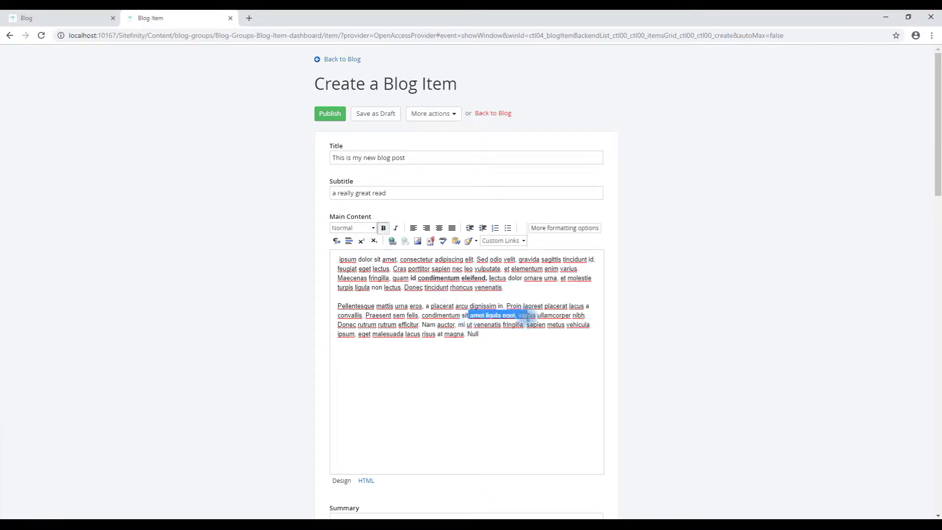
{"action": "left_click", "coordinate": [395, 227]}
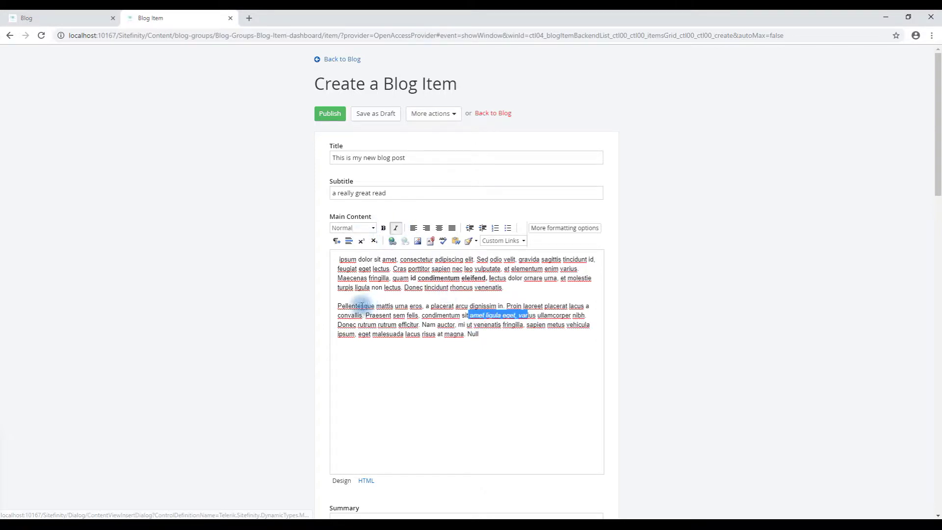
- Drag the body's opening sentence into the Summary and prepend 'Entice your reader'
{"action": "left_click_drag", "start_coordinate": [357, 306], "coordinate": [404, 306]}
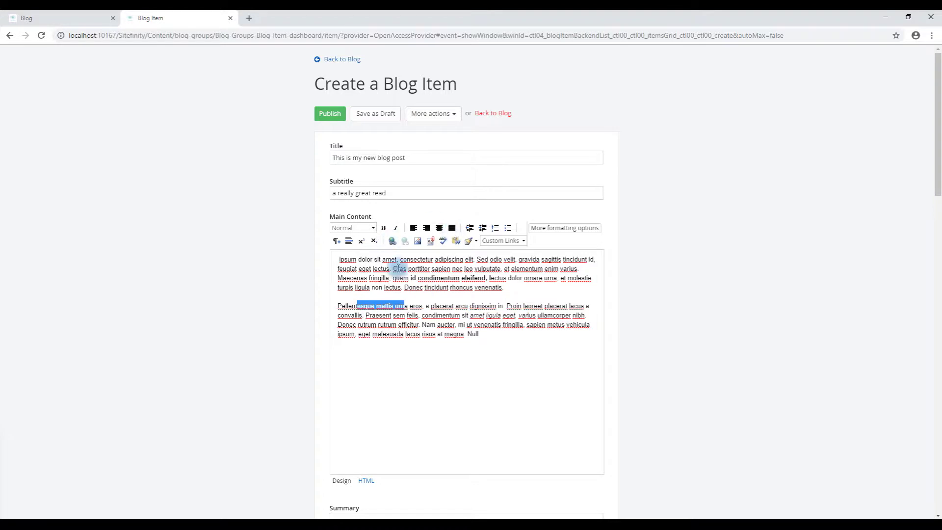
{"action": "left_click", "coordinate": [417, 325]}
{"action": "scroll", "coordinate": [469, 343], "scroll_direction": "down", "scroll_amount": 4}
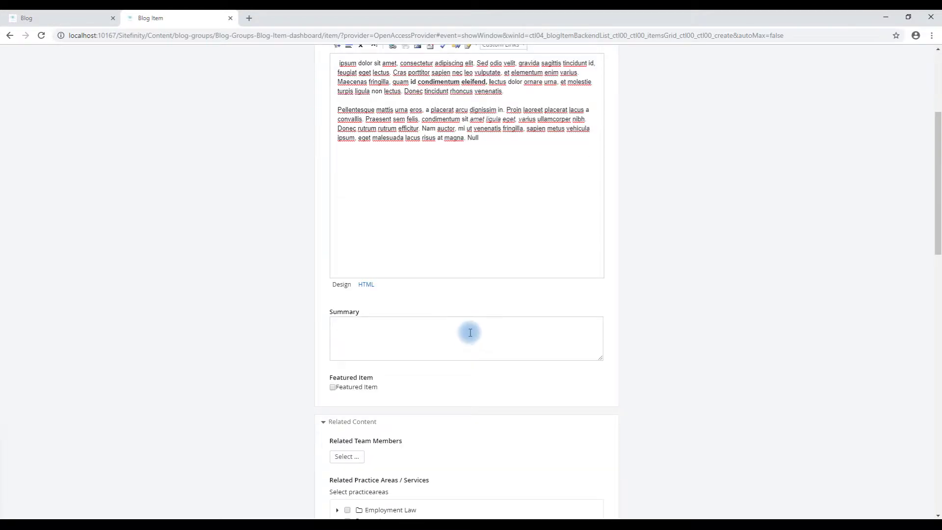
{"action": "scroll", "coordinate": [466, 329], "scroll_direction": "up", "scroll_amount": 1}
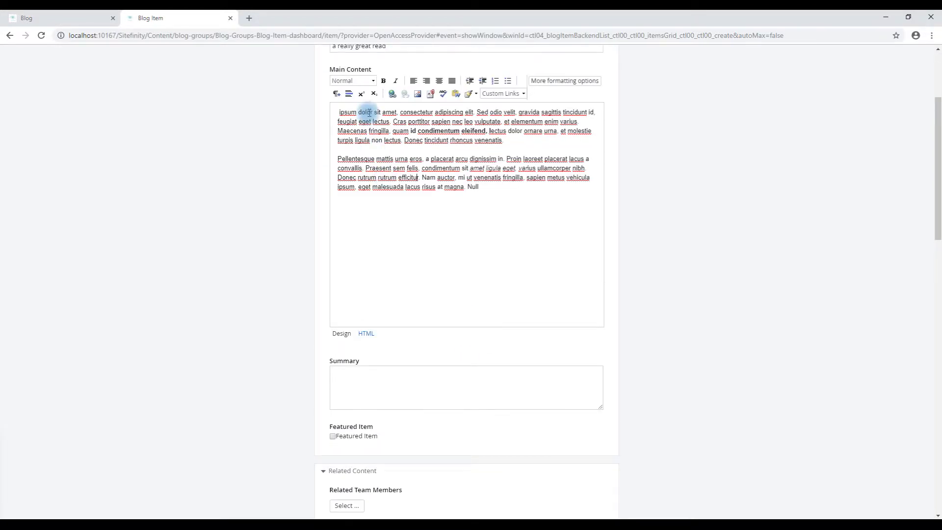
{"action": "left_click_drag", "start_coordinate": [369, 113], "coordinate": [343, 375]}
{"action": "left_click", "coordinate": [334, 373]}
{"action": "type", "text": "Entice y"}
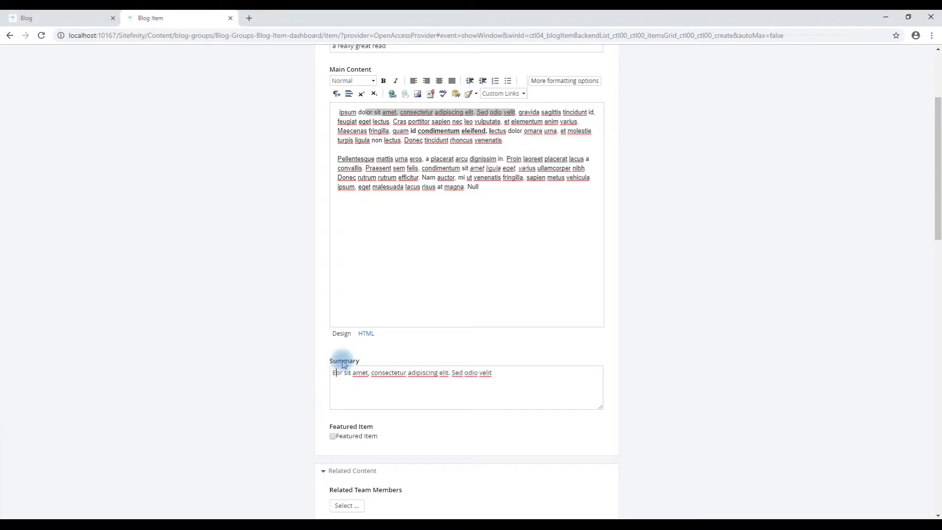
{"action": "type", "text": "our reader"}
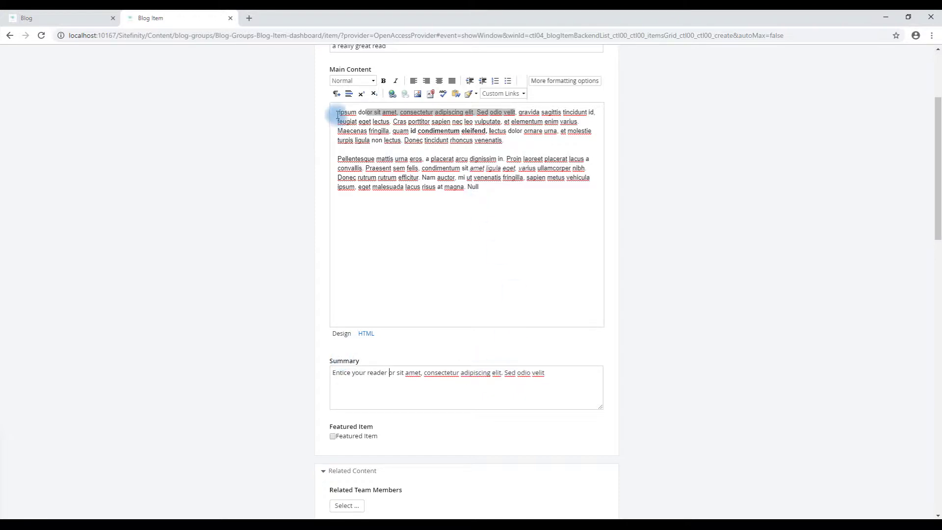
{"action": "left_click_drag", "start_coordinate": [338, 116], "coordinate": [583, 124]}
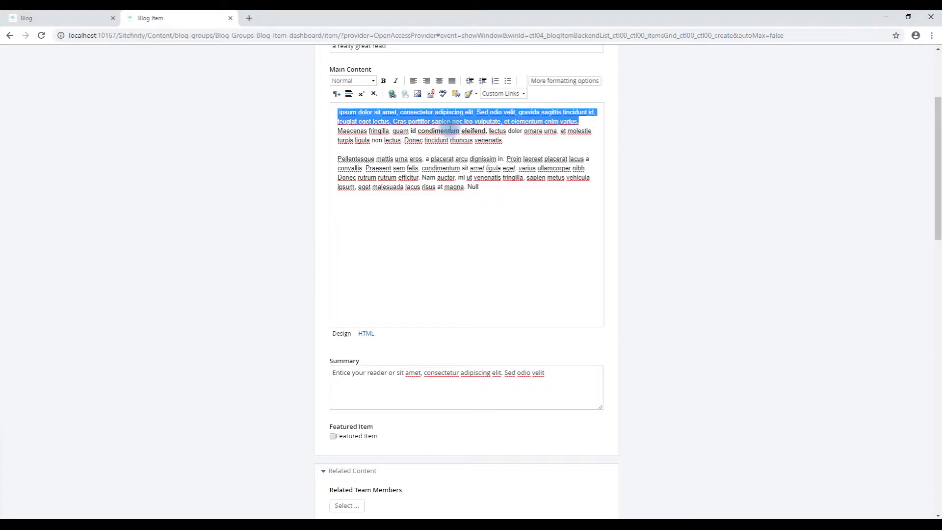
{"action": "left_click", "coordinate": [471, 273]}
{"action": "scroll", "coordinate": [520, 299], "scroll_direction": "down", "scroll_amount": 2}
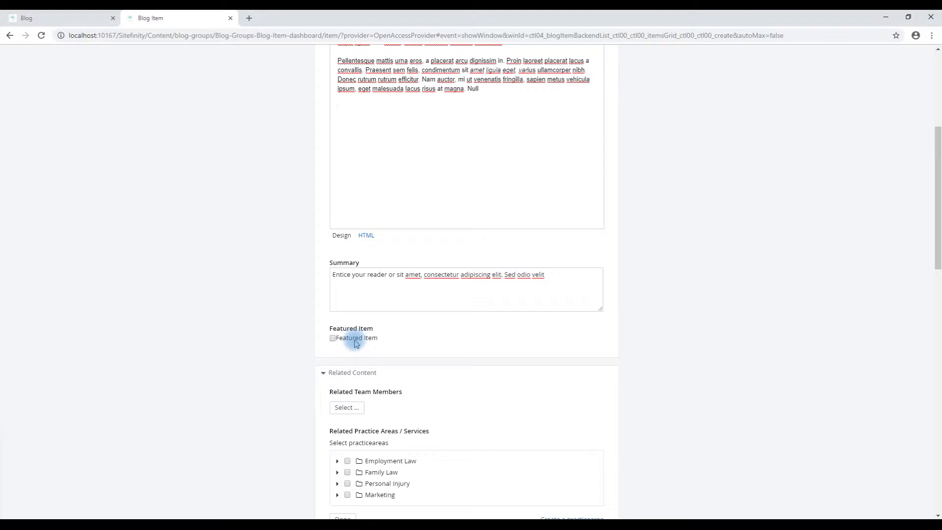
- Under Related Content, relate the team member found by filtering for 'alber'
{"action": "scroll", "coordinate": [491, 314], "scroll_direction": "down", "scroll_amount": 5}
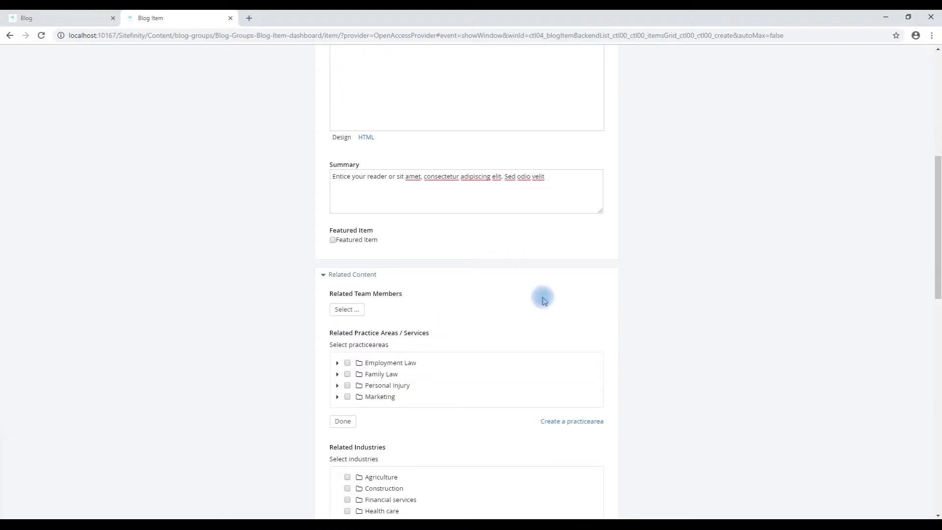
{"action": "scroll", "coordinate": [550, 296], "scroll_direction": "down", "scroll_amount": 3}
{"action": "scroll", "coordinate": [551, 290], "scroll_direction": "up", "scroll_amount": 2}
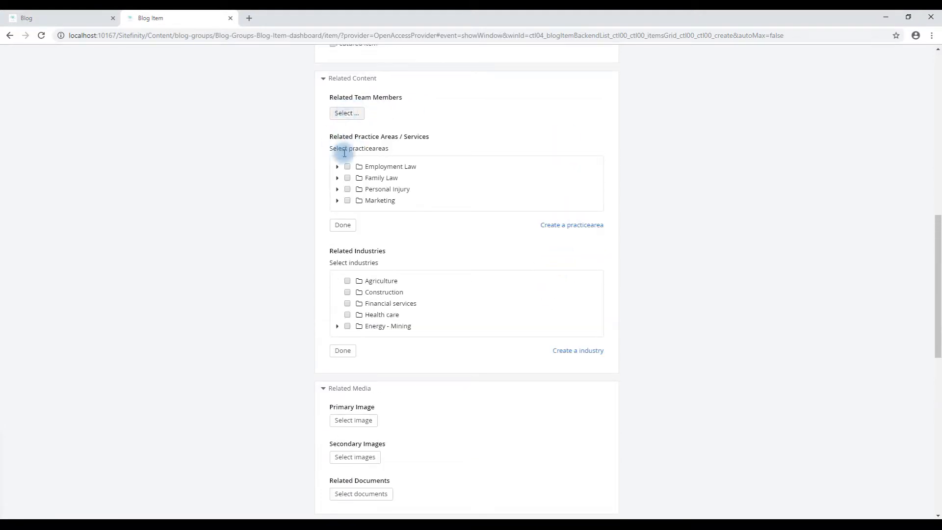
{"action": "scroll", "coordinate": [369, 292], "scroll_direction": "down", "scroll_amount": 4}
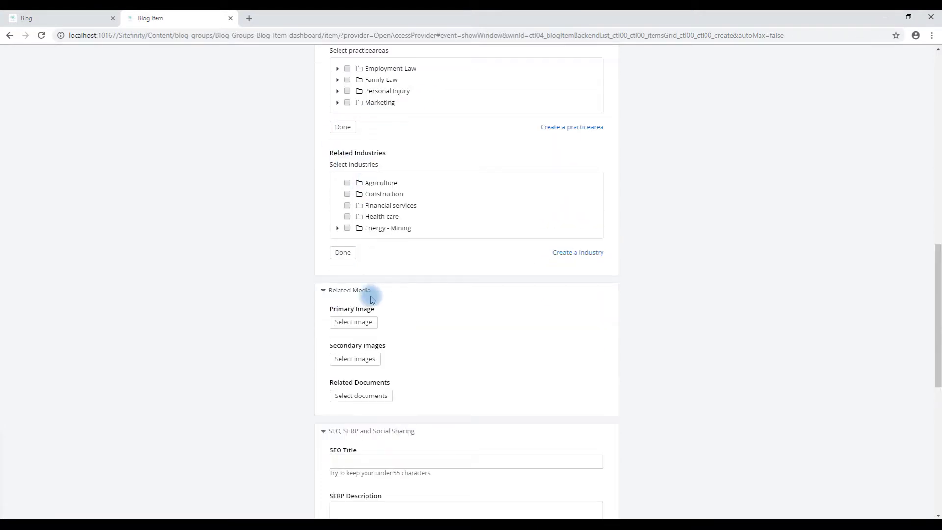
{"action": "scroll", "coordinate": [383, 296], "scroll_direction": "down", "scroll_amount": 3}
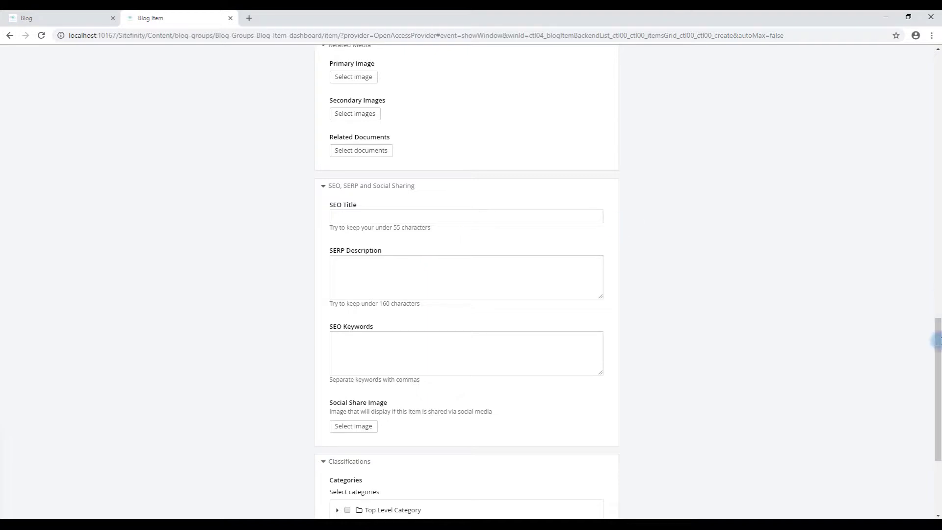
{"action": "scroll", "coordinate": [935, 339], "scroll_direction": "up", "scroll_amount": 10}
{"action": "scroll", "coordinate": [607, 202], "scroll_direction": "down", "scroll_amount": 2}
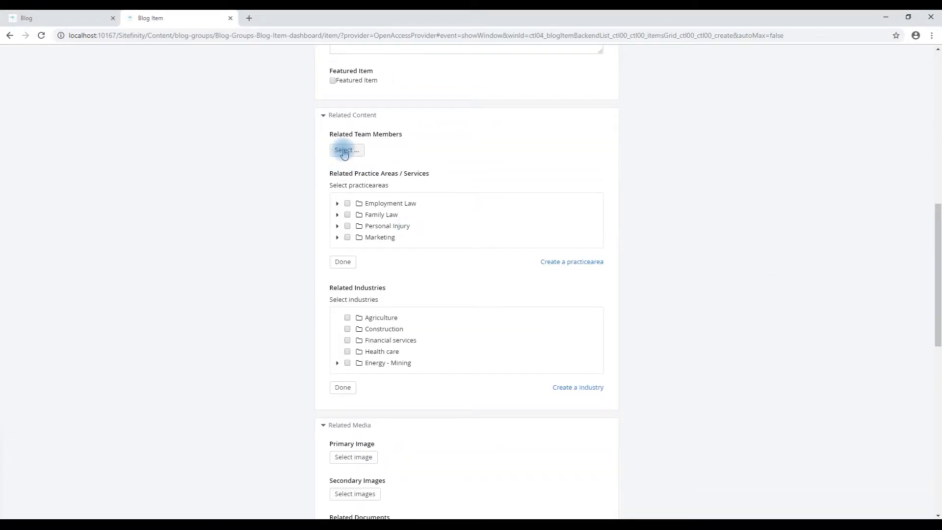
{"action": "left_click", "coordinate": [345, 150]}
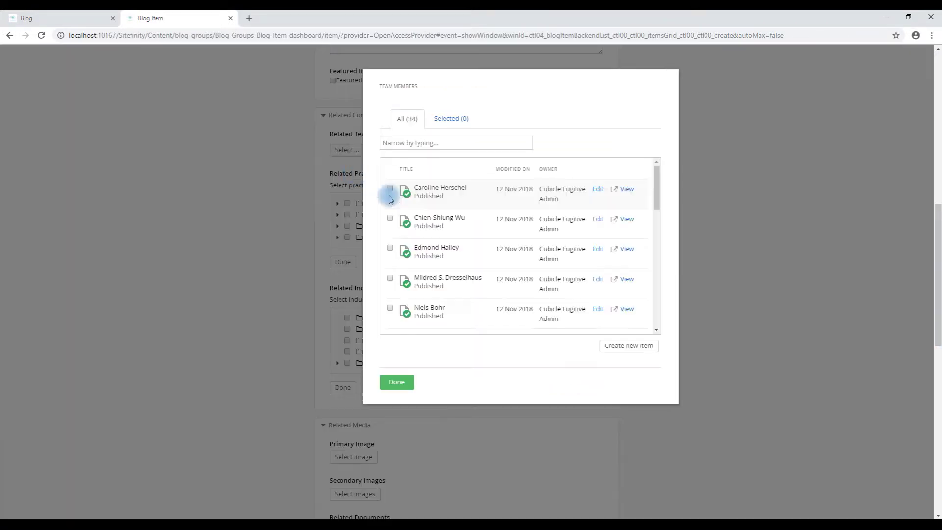
{"action": "left_click", "coordinate": [426, 145]}
{"action": "type", "text": "alber"}
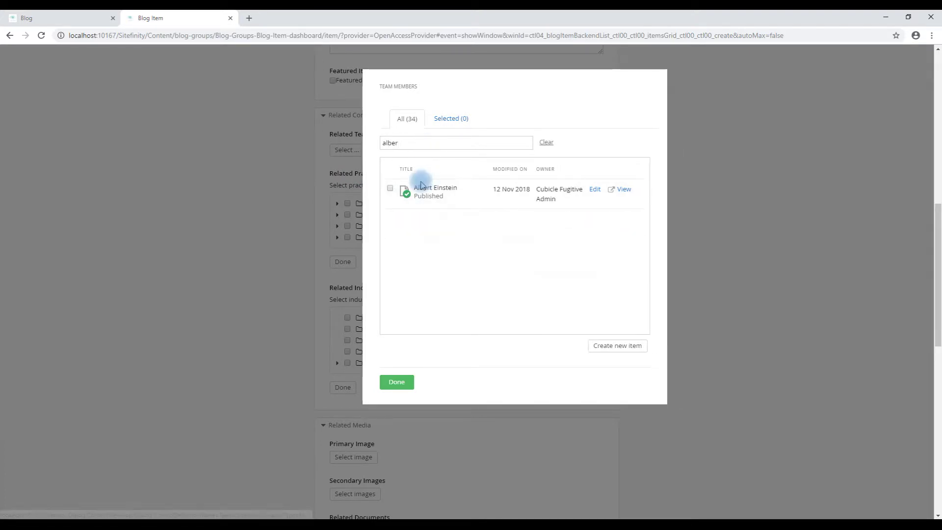
{"action": "left_click", "coordinate": [390, 188]}
{"action": "left_click", "coordinate": [396, 383]}
- Relate the Employment Law and Family Law practice areas and the Health care industry
{"action": "left_click", "coordinate": [362, 240]}
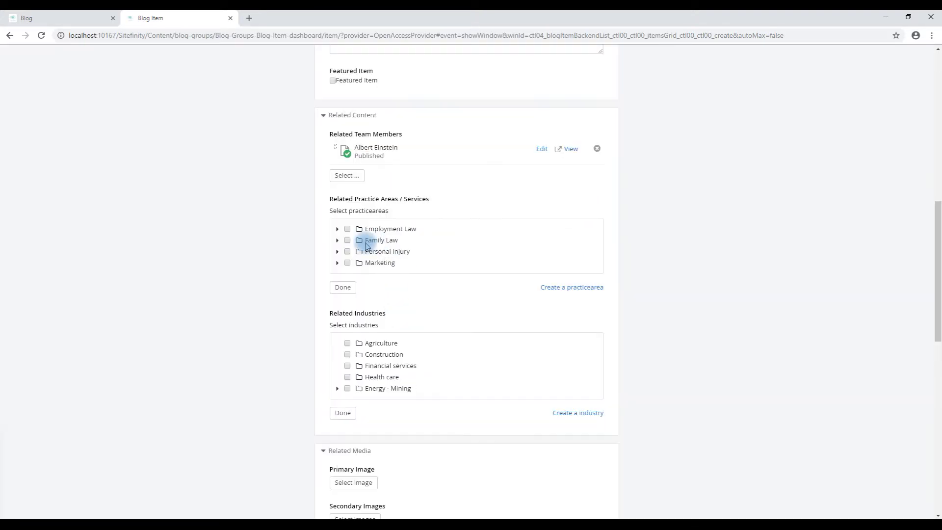
{"action": "left_click", "coordinate": [347, 229]}
{"action": "left_click", "coordinate": [344, 287]}
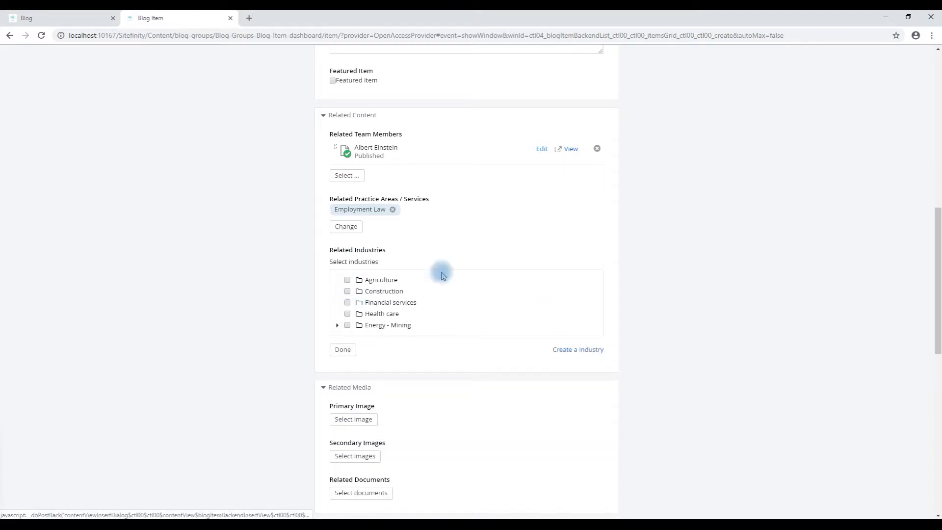
{"action": "left_click", "coordinate": [348, 314]}
{"action": "left_click", "coordinate": [342, 349]}
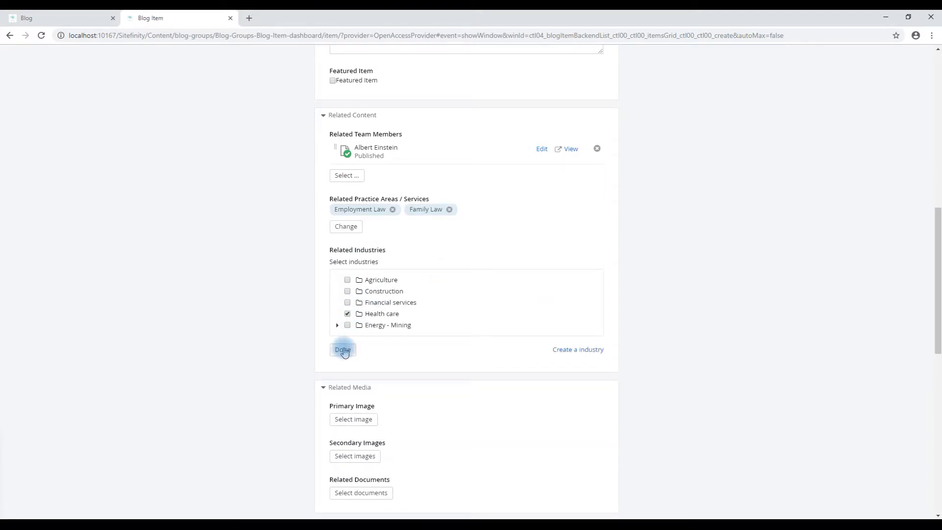
{"action": "scroll", "coordinate": [471, 323], "scroll_direction": "down", "scroll_amount": 2}
- Set a photo from Recent images as the post's primary image
{"action": "left_click", "coordinate": [353, 246]}
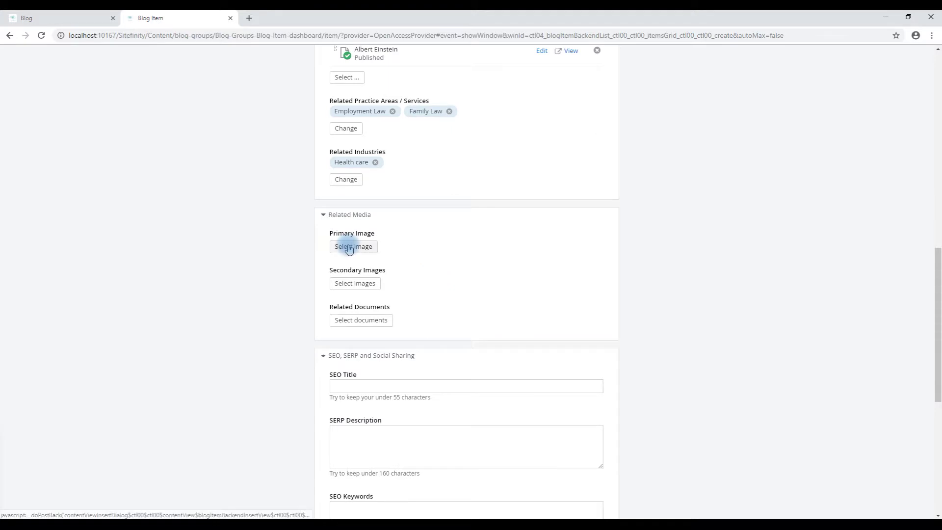
{"action": "left_click", "coordinate": [602, 159]}
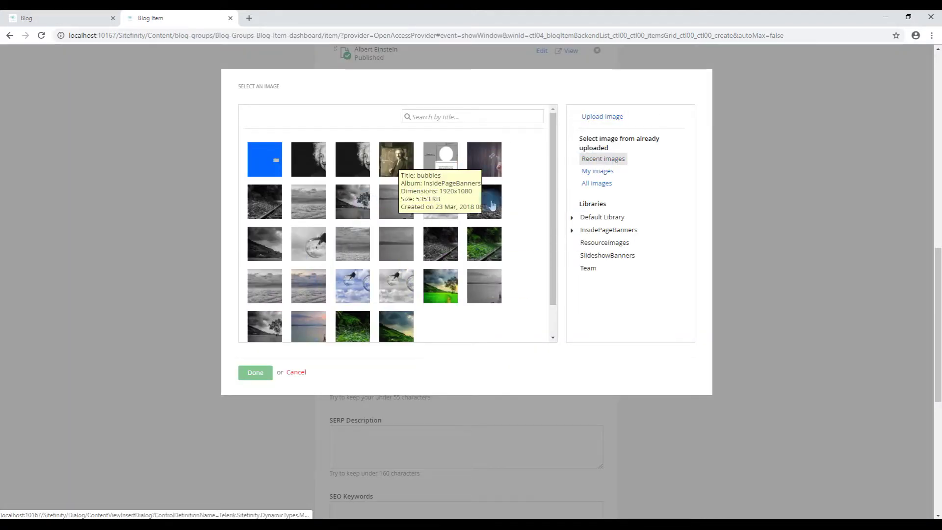
{"action": "left_click", "coordinate": [483, 203]}
{"action": "left_click", "coordinate": [256, 374]}
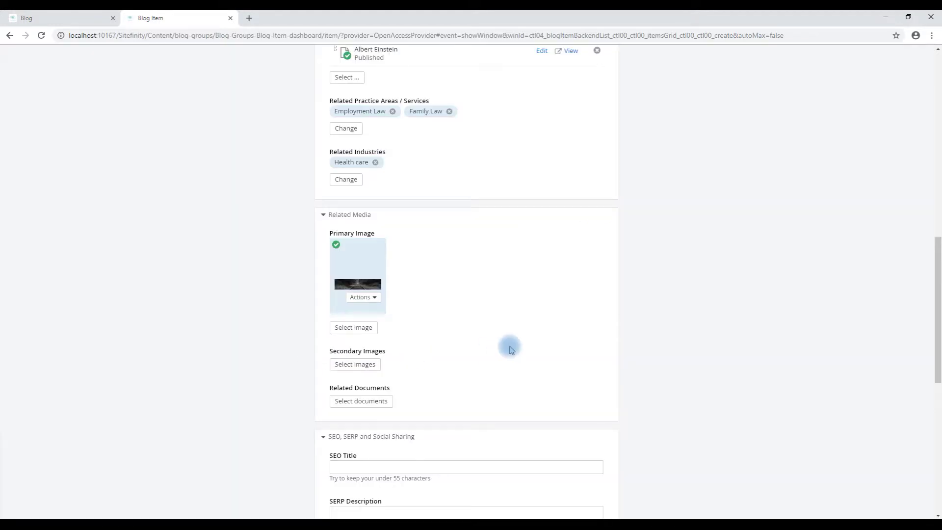
- Save the blog post as a draft
{"action": "scroll", "coordinate": [508, 344], "scroll_direction": "down", "scroll_amount": 2}
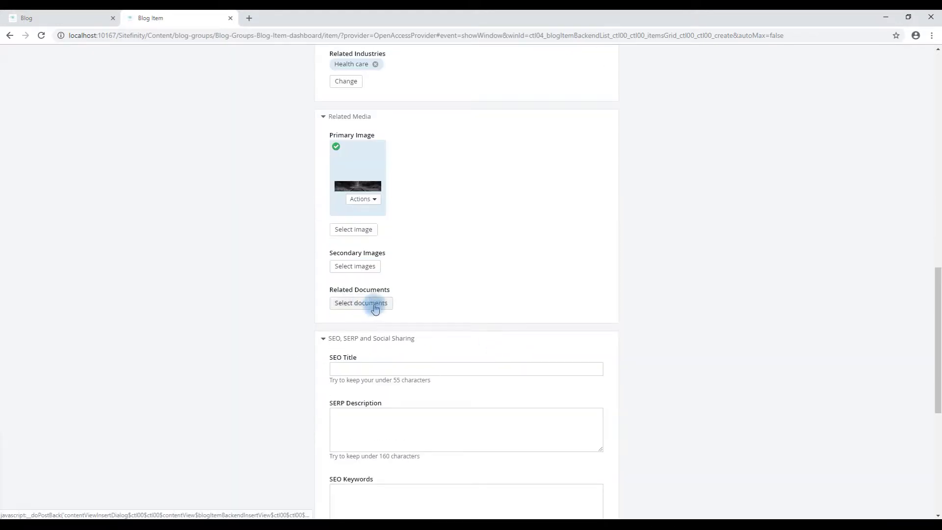
{"action": "scroll", "coordinate": [461, 316], "scroll_direction": "down", "scroll_amount": 4}
{"action": "scroll", "coordinate": [473, 316], "scroll_direction": "down", "scroll_amount": 3}
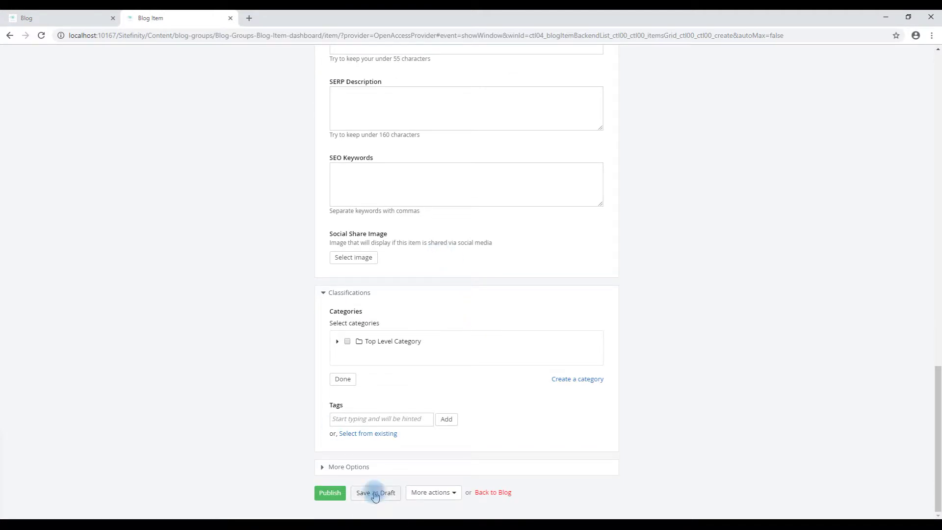
{"action": "left_click", "coordinate": [373, 492]}
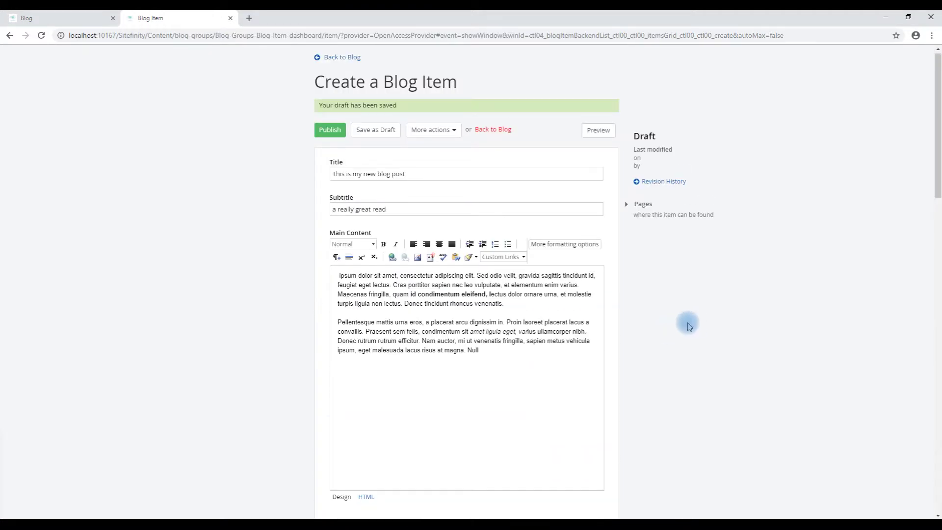
- Preview the draft on the site, check the bold body text, then close the preview tab
{"action": "left_click", "coordinate": [584, 136]}
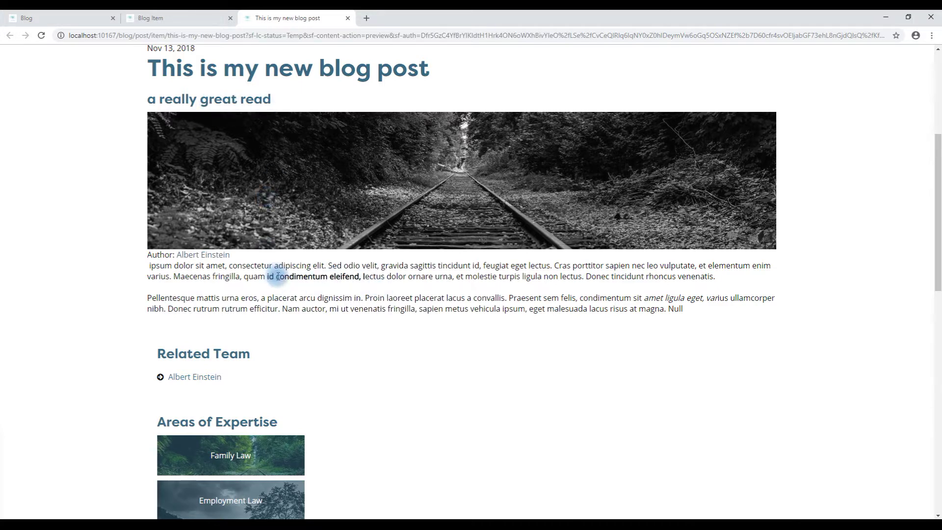
{"action": "left_click_drag", "start_coordinate": [276, 276], "coordinate": [333, 277]}
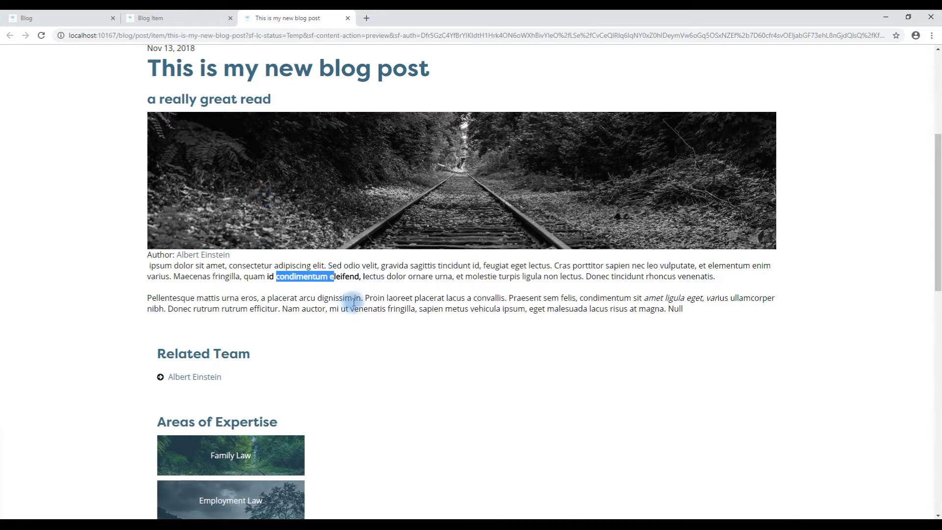
{"action": "scroll", "coordinate": [352, 300], "scroll_direction": "down", "scroll_amount": 3}
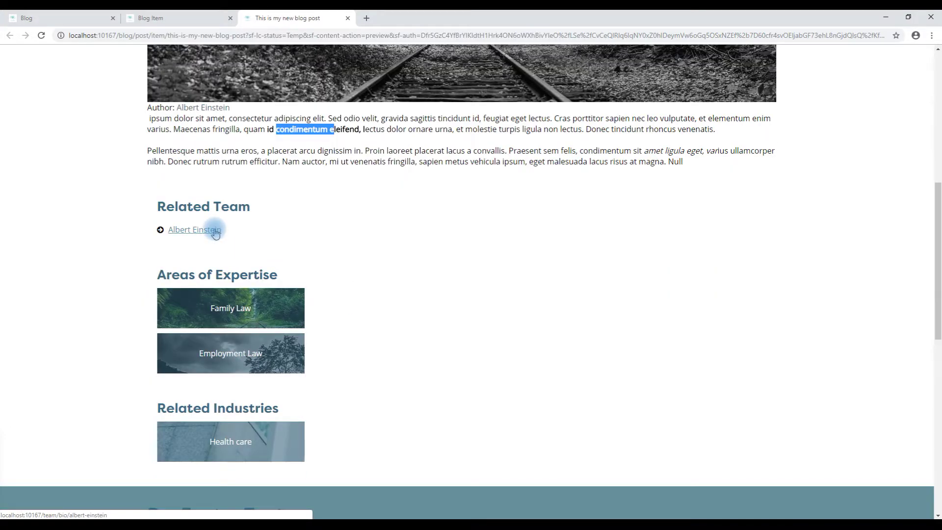
{"action": "scroll", "coordinate": [235, 323], "scroll_direction": "up", "scroll_amount": 8}
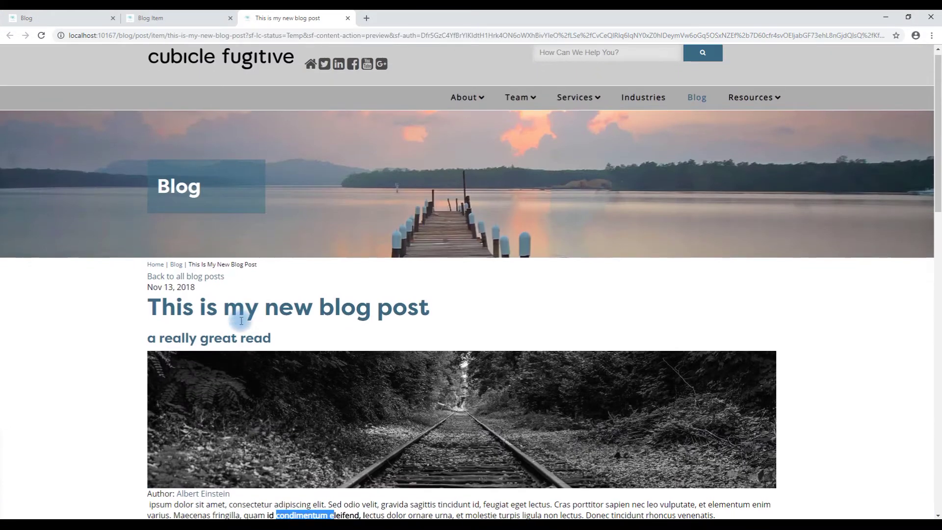
{"action": "scroll", "coordinate": [242, 320], "scroll_direction": "down", "scroll_amount": 4}
{"action": "scroll", "coordinate": [231, 309], "scroll_direction": "down", "scroll_amount": 6}
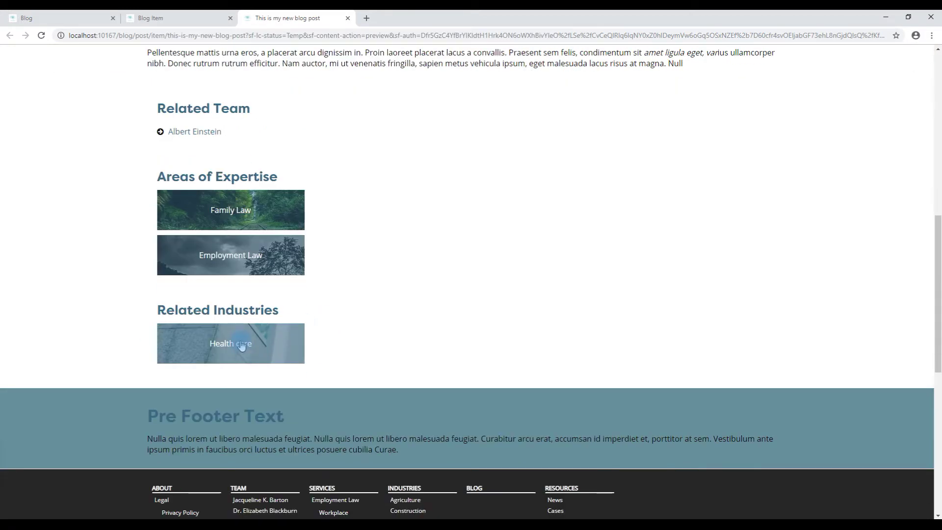
{"action": "scroll", "coordinate": [325, 305], "scroll_direction": "up", "scroll_amount": 10}
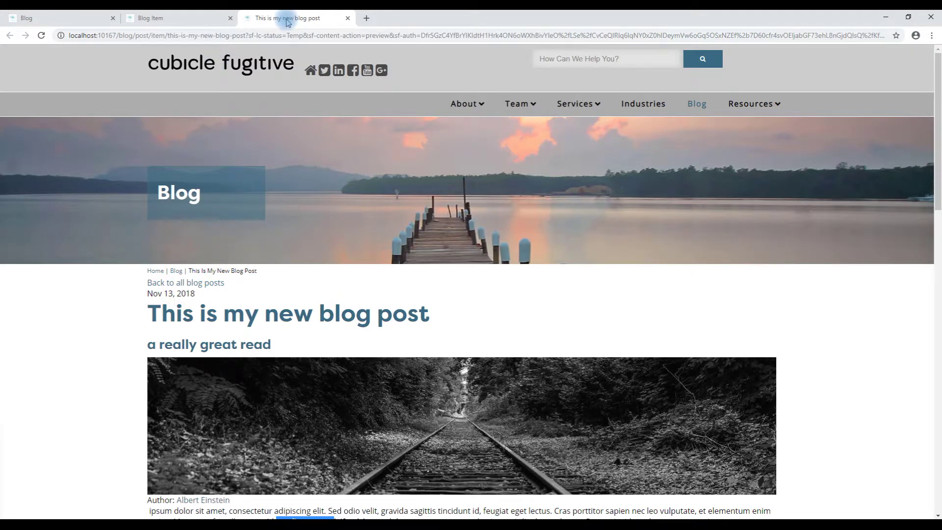
{"action": "left_click", "coordinate": [347, 18]}
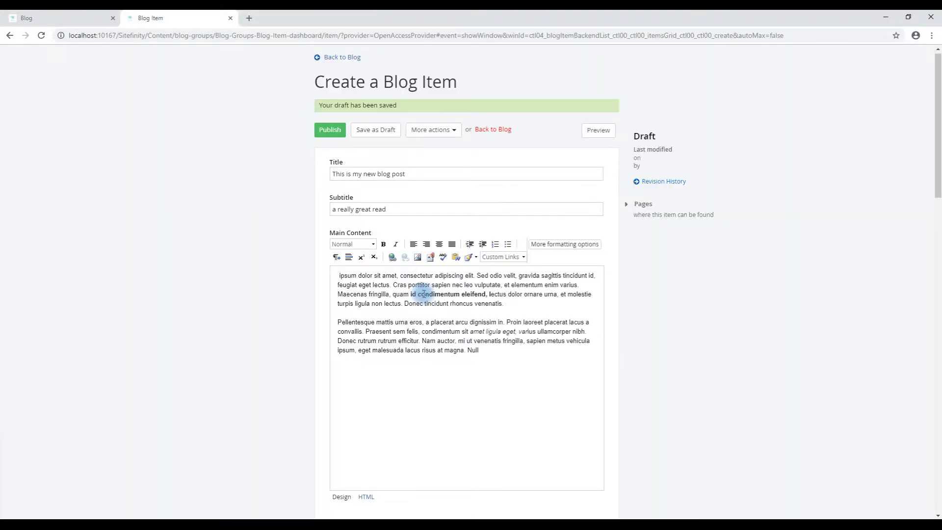
- File the post under Top Level Category in Classifications
{"action": "scroll", "coordinate": [423, 294], "scroll_direction": "down", "scroll_amount": 20}
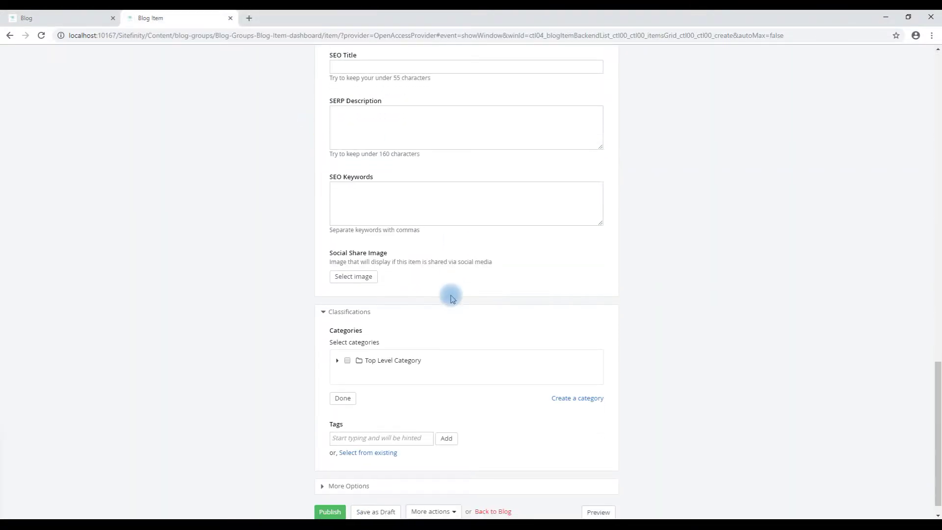
{"action": "left_click", "coordinate": [338, 341]}
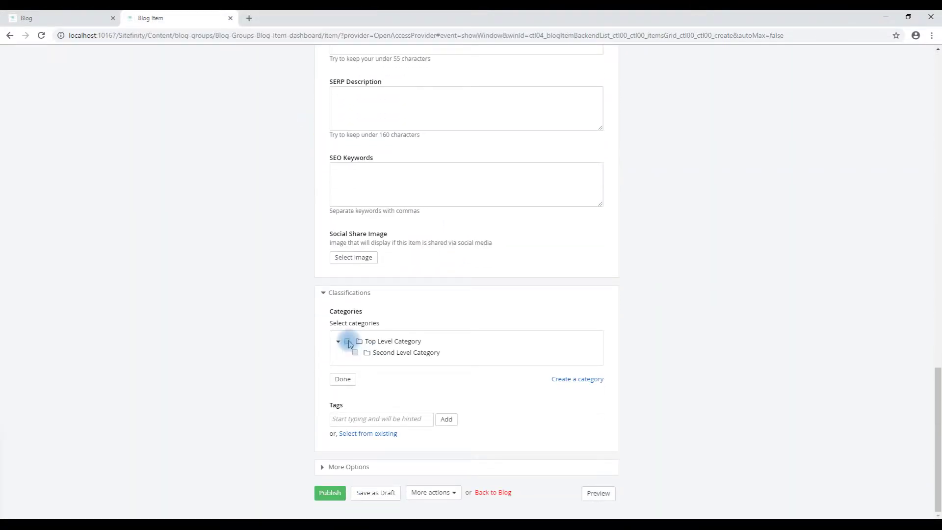
{"action": "left_click", "coordinate": [348, 342]}
{"action": "left_click", "coordinate": [343, 378]}
- Add the new tag 'tag one' and existing 'tag 1', then save the draft
{"action": "left_click", "coordinate": [376, 419]}
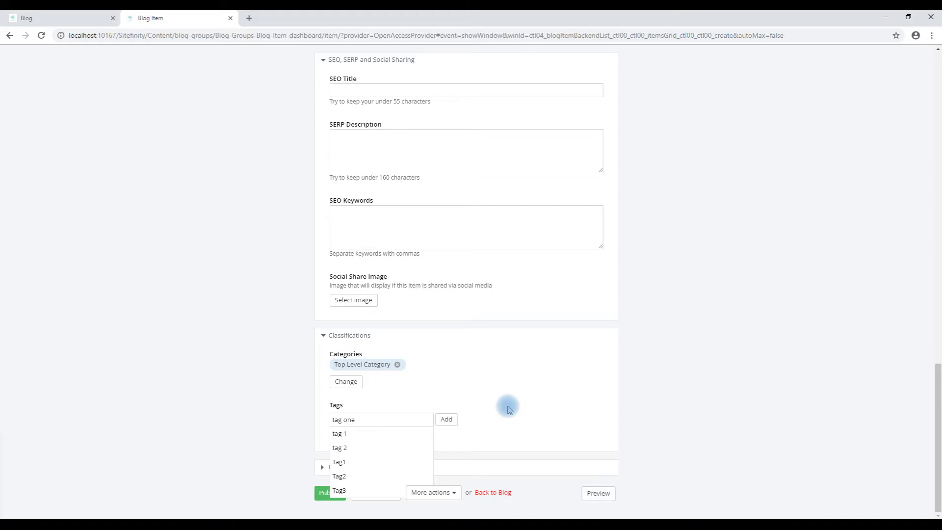
{"action": "left_click", "coordinate": [450, 421]}
{"action": "left_click", "coordinate": [362, 433]}
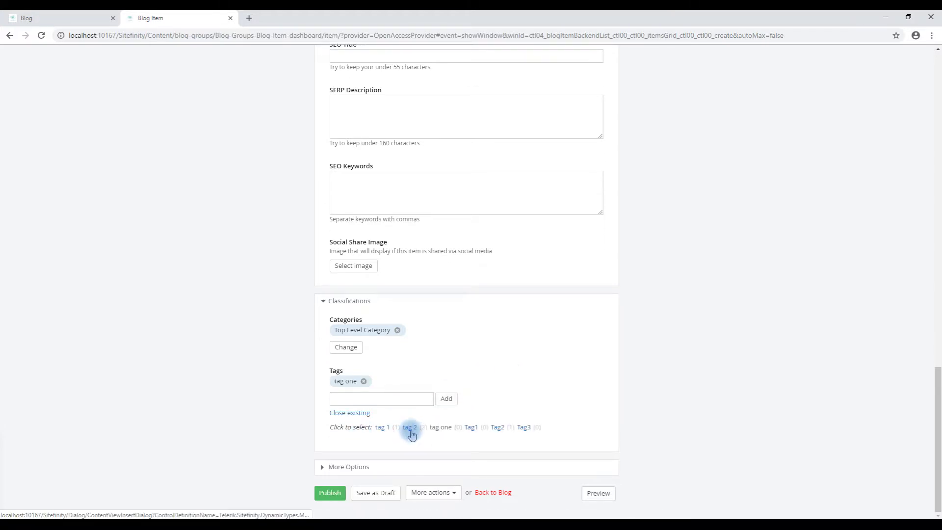
{"action": "left_click", "coordinate": [381, 428]}
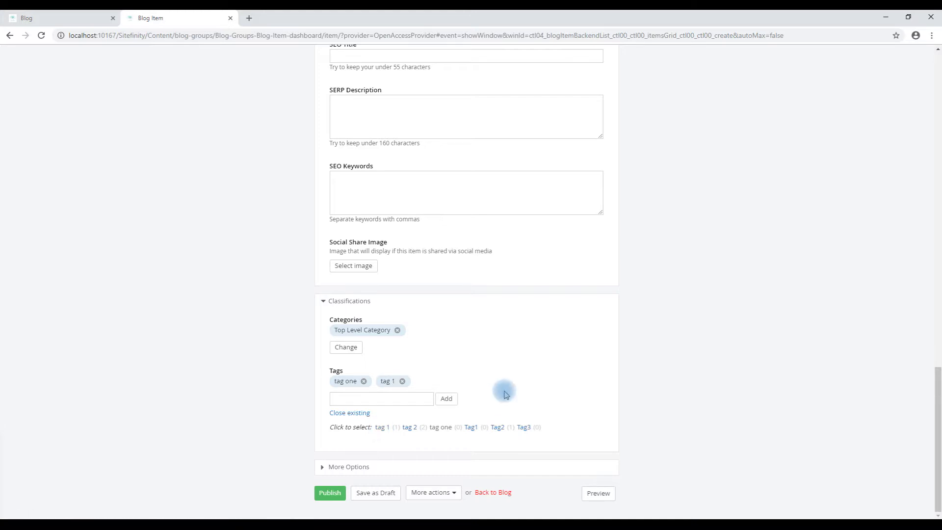
{"action": "left_click", "coordinate": [386, 493]}
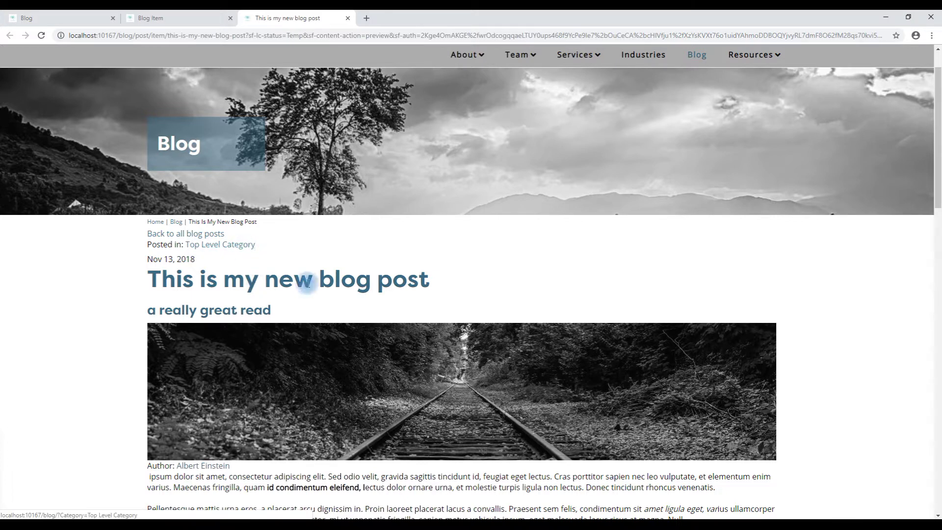
- On the preview, check Related Categories and Tags, follow the tag 1 link, then close it
{"action": "scroll", "coordinate": [312, 289], "scroll_direction": "down", "scroll_amount": 9}
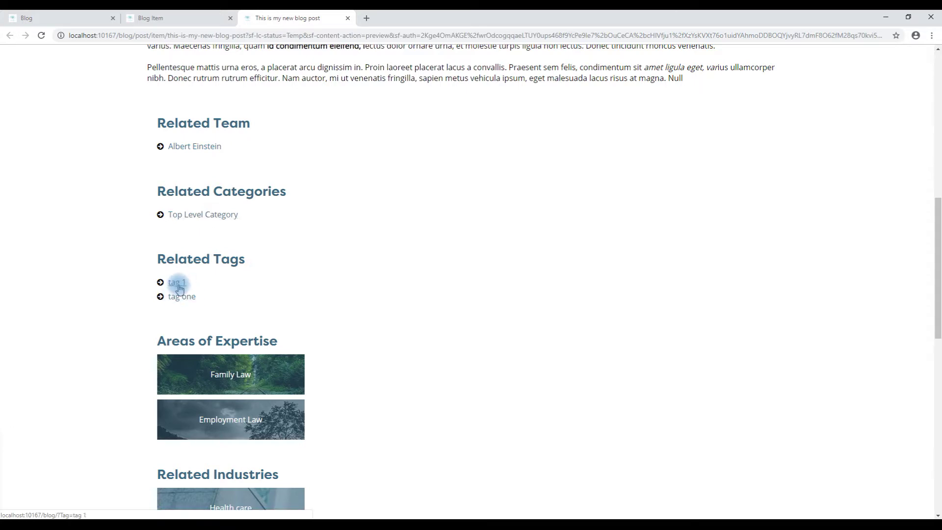
{"action": "left_click", "coordinate": [178, 283]}
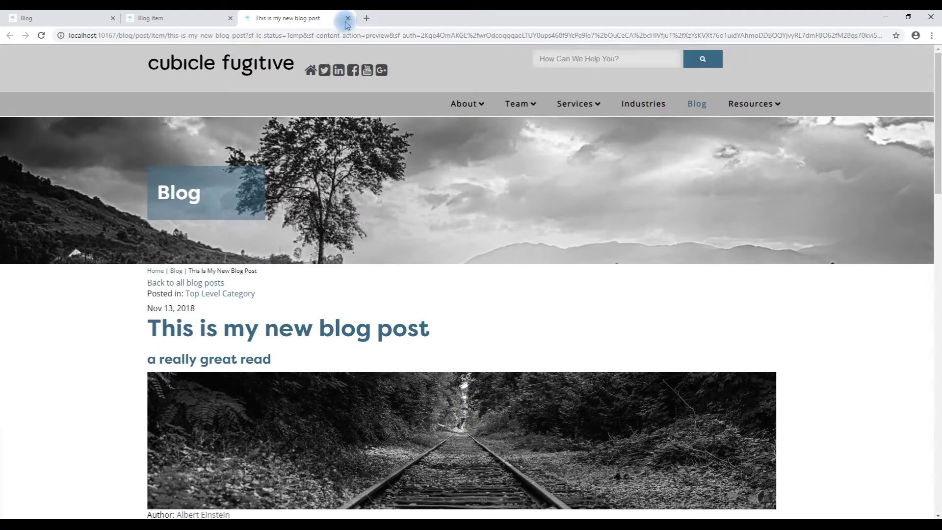
{"action": "left_click", "coordinate": [347, 19]}
- Schedule the publication date to 11 Nov 2018 and publish the post
{"action": "scroll", "coordinate": [400, 251], "scroll_direction": "up", "scroll_amount": 20}
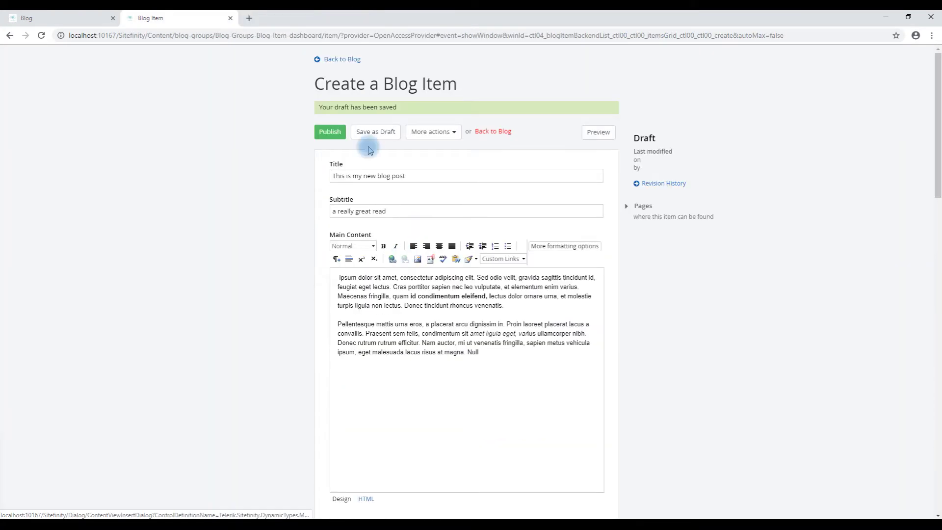
{"action": "left_click", "coordinate": [440, 131]}
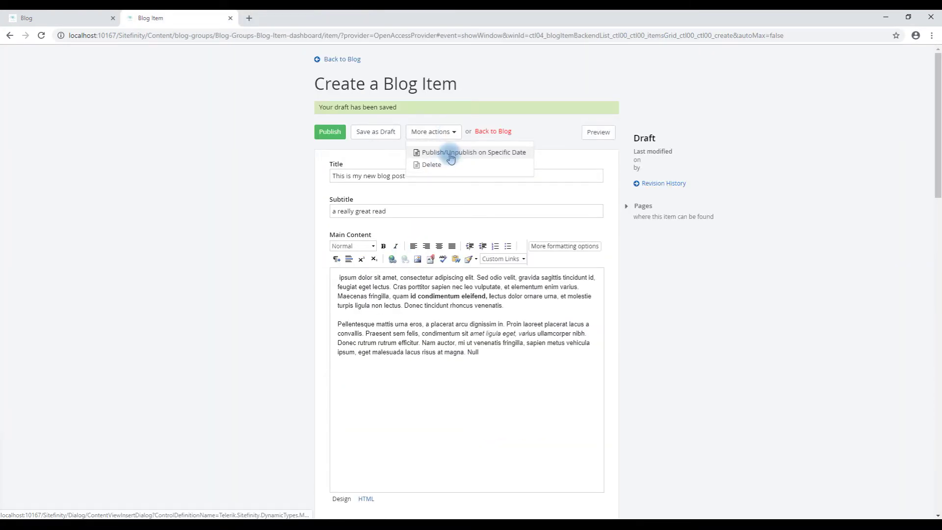
{"action": "left_click", "coordinate": [451, 153]}
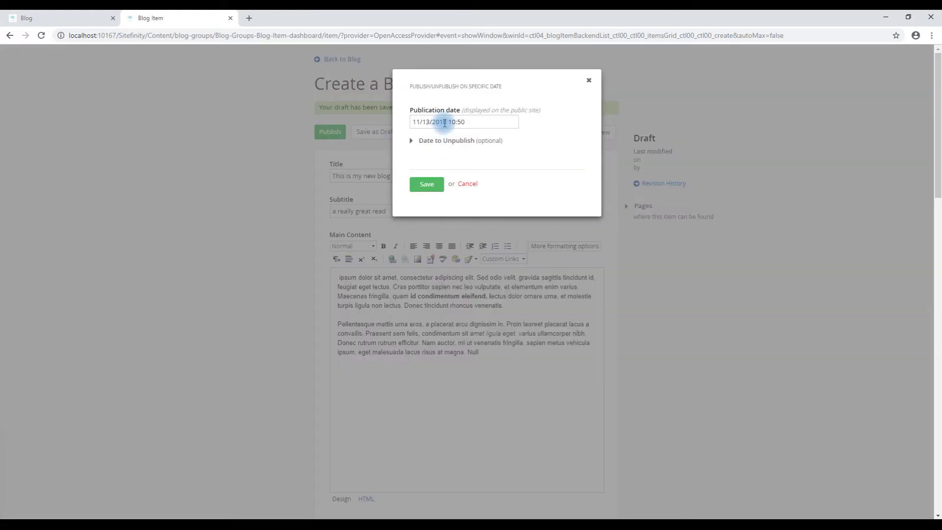
{"action": "left_click", "coordinate": [430, 123]}
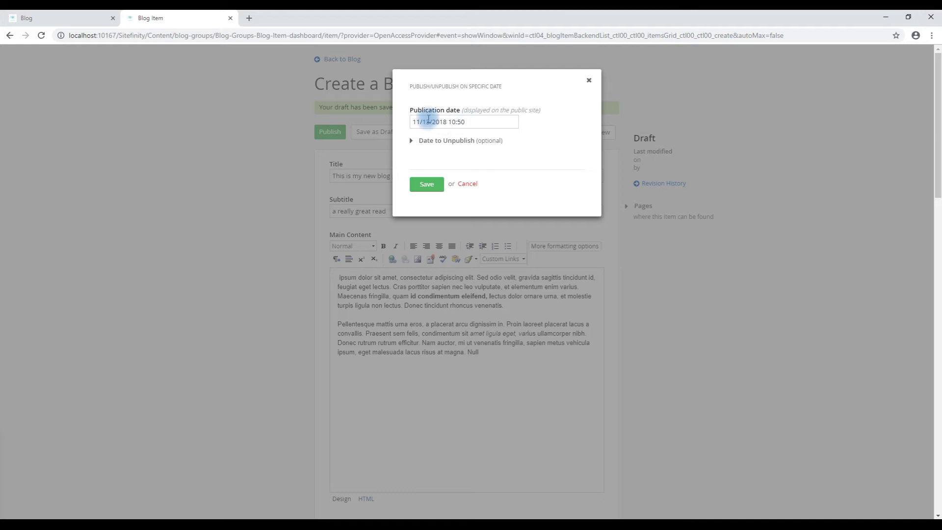
{"action": "left_click", "coordinate": [432, 124]}
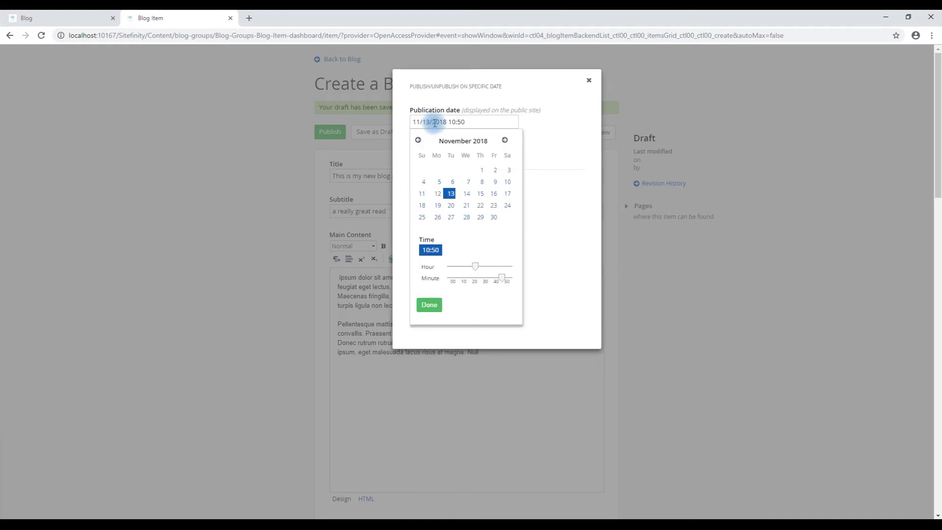
{"action": "left_click", "coordinate": [422, 194]}
{"action": "left_click", "coordinate": [430, 304]}
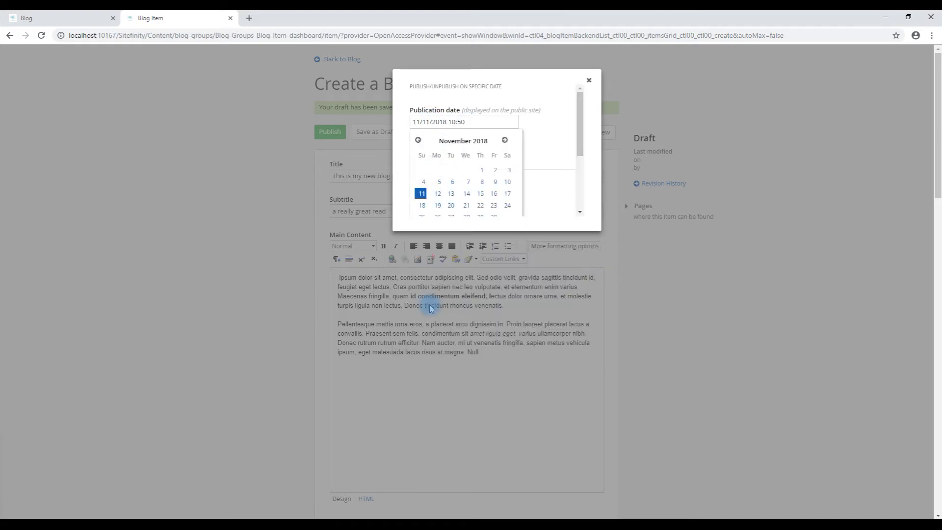
{"action": "left_click", "coordinate": [425, 185]}
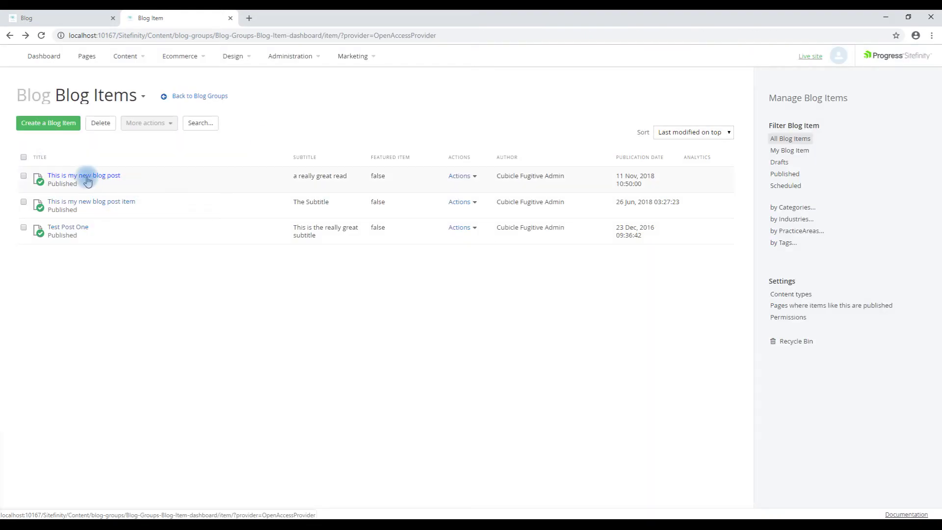
- Reload the live blog and view 'This is my new blog post' with its related team, category and tags
{"action": "left_click", "coordinate": [61, 18]}
{"action": "left_click", "coordinate": [42, 36]}
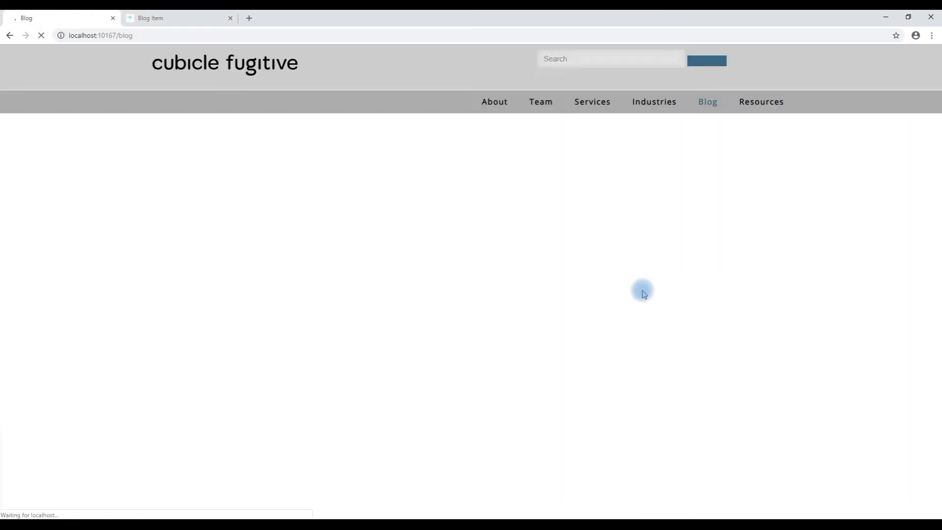
{"action": "scroll", "coordinate": [648, 344], "scroll_direction": "down", "scroll_amount": 3}
{"action": "scroll", "coordinate": [650, 346], "scroll_direction": "down", "scroll_amount": 2}
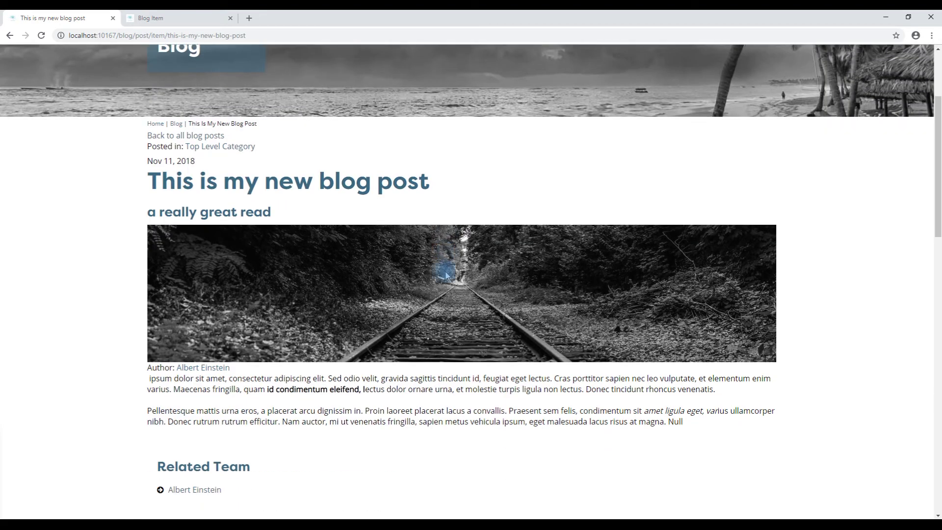
{"action": "scroll", "coordinate": [446, 274], "scroll_direction": "down", "scroll_amount": 2}
{"action": "scroll", "coordinate": [387, 268], "scroll_direction": "down", "scroll_amount": 2}
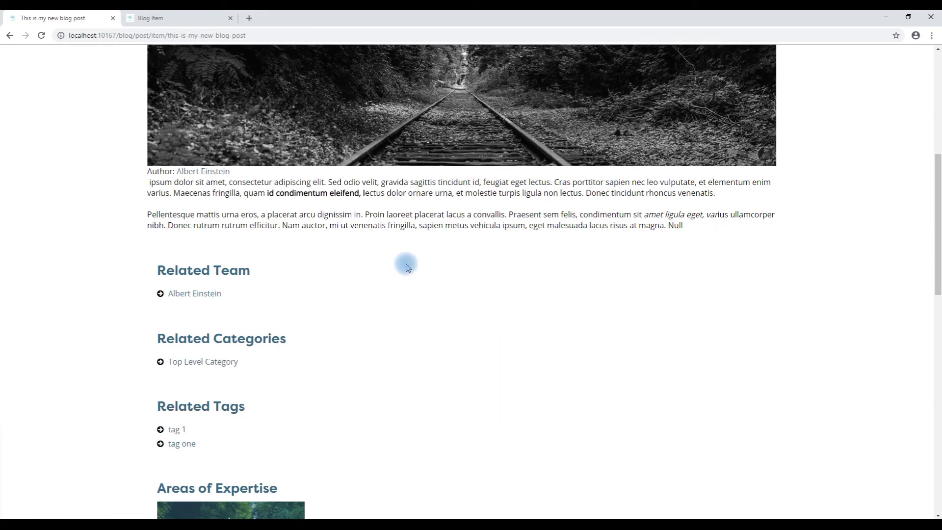
{"action": "left_click", "coordinate": [191, 294]}
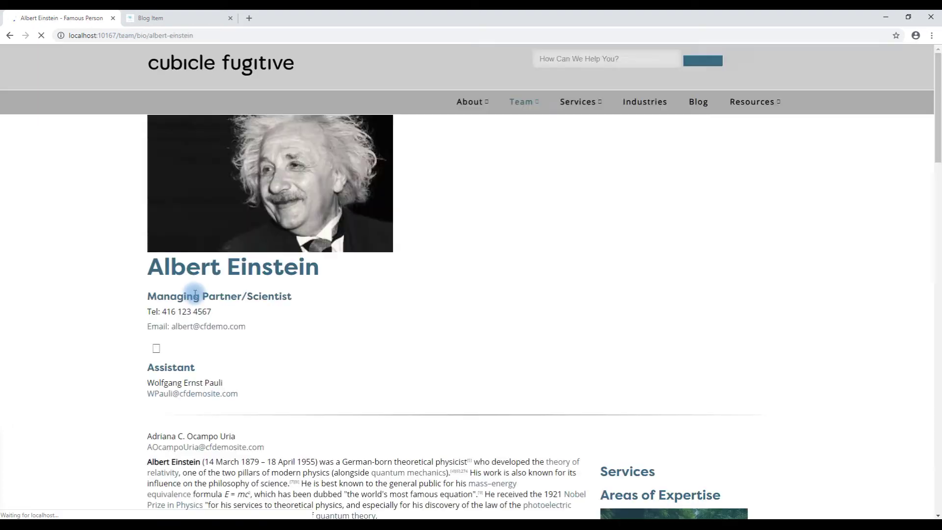
{"action": "scroll", "coordinate": [353, 277], "scroll_direction": "down", "scroll_amount": 10}
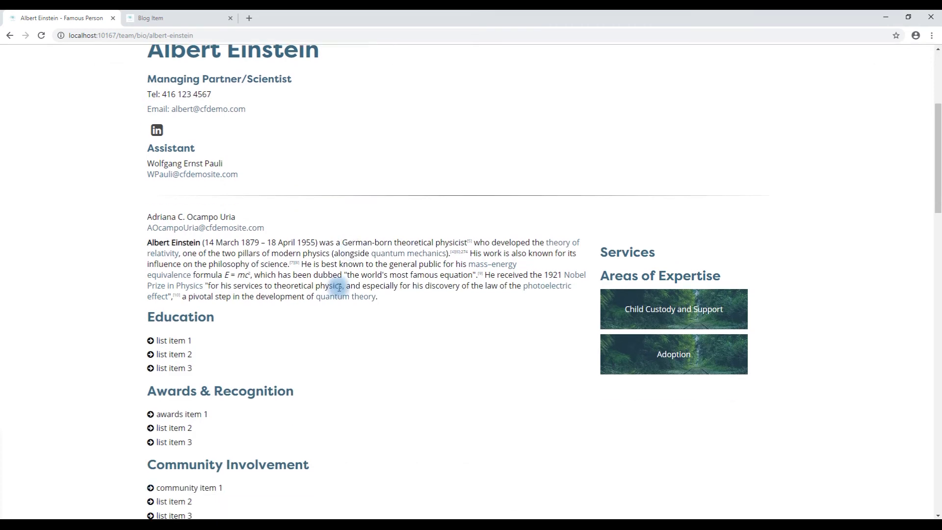
{"action": "scroll", "coordinate": [338, 284], "scroll_direction": "down", "scroll_amount": 7}
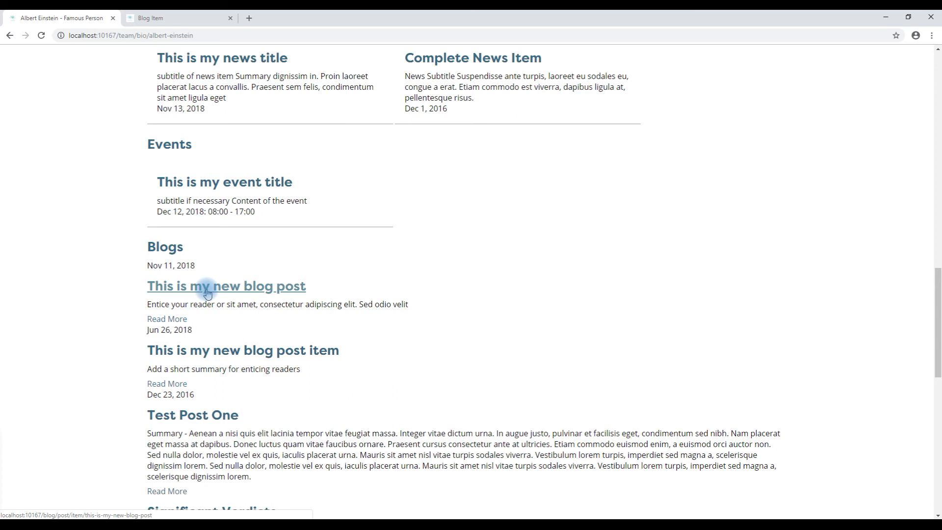
{"action": "left_click_drag", "start_coordinate": [147, 304], "coordinate": [422, 307]}
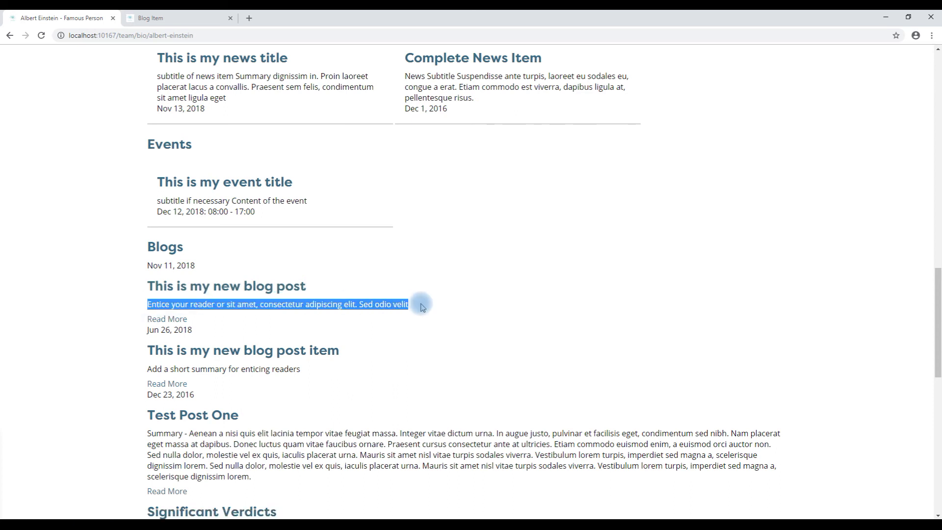